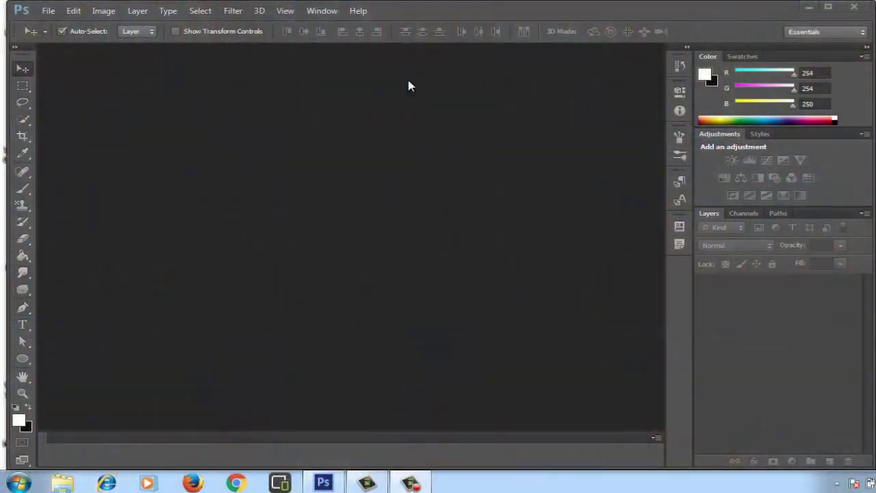
Step: Open beautiful-girl-011.jpg from the Desktop via File > Open
click(49, 11)
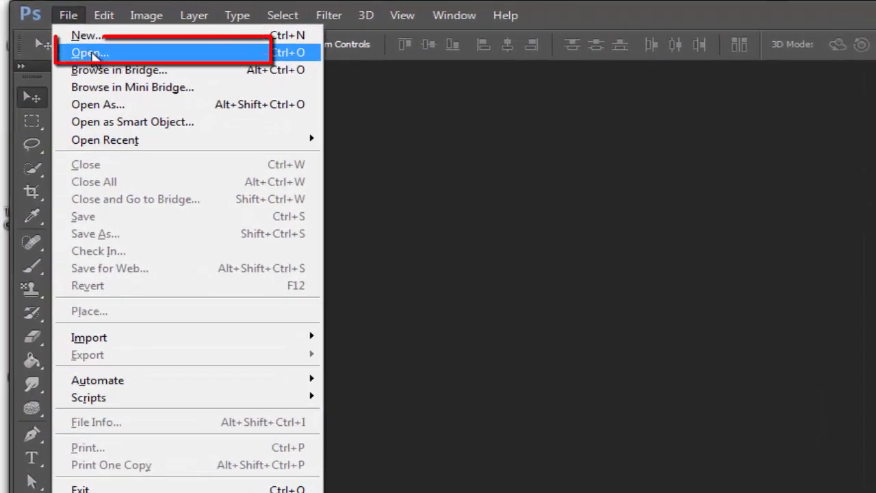
click(92, 55)
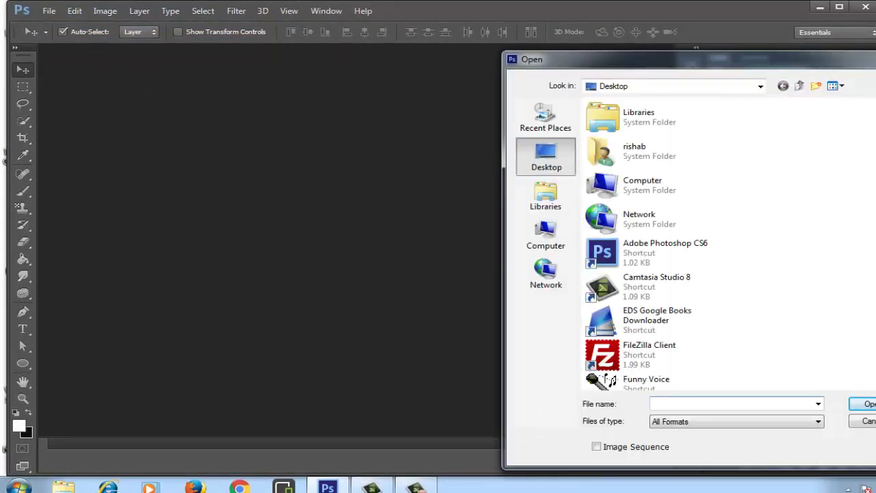
scroll(648, 244, down, 1)
scroll(647, 244, down, 1)
scroll(647, 244, down, 2)
scroll(647, 244, down, 1)
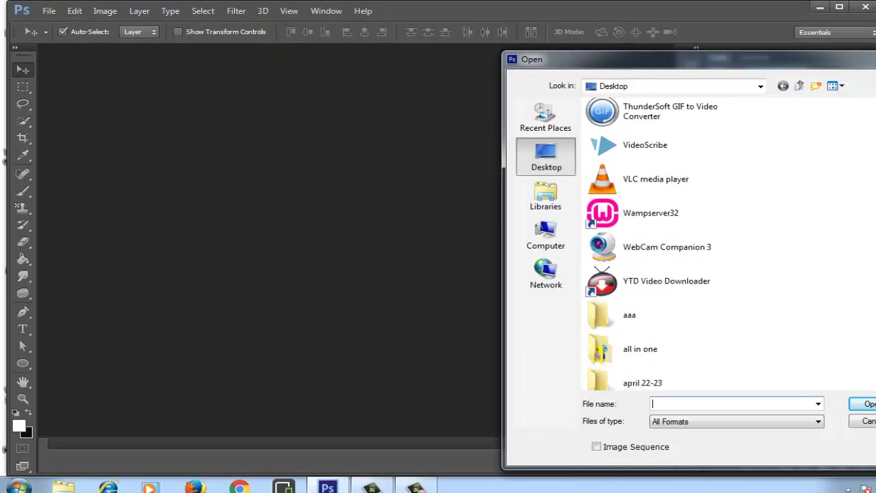
scroll(657, 244, down, 2)
scroll(657, 244, down, 2)
scroll(657, 244, down, 2)
scroll(658, 244, down, 2)
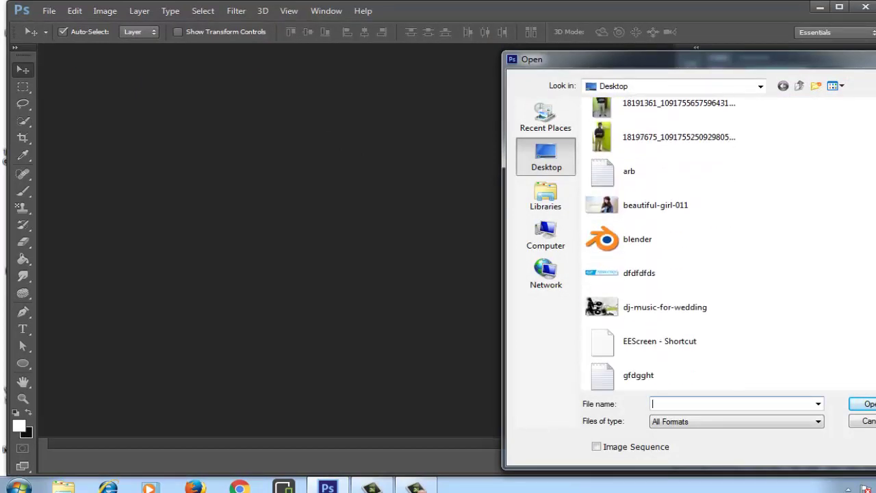
scroll(658, 244, down, 1)
click(647, 177)
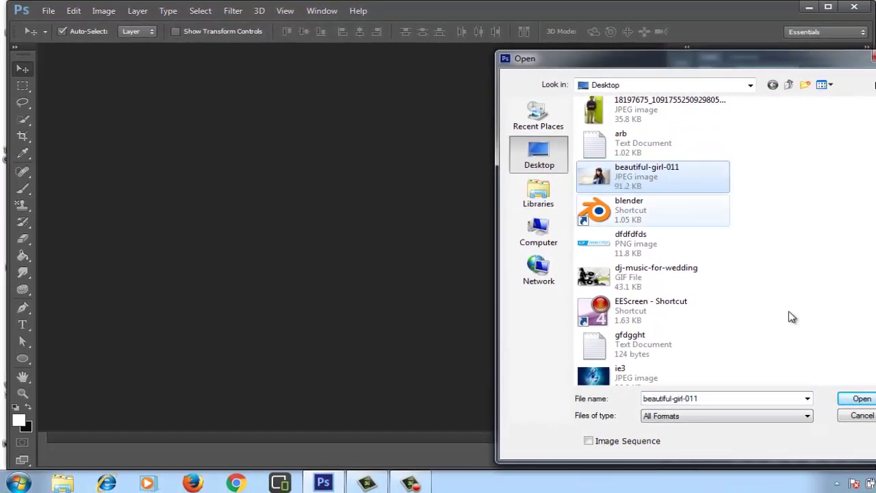
key(Return)
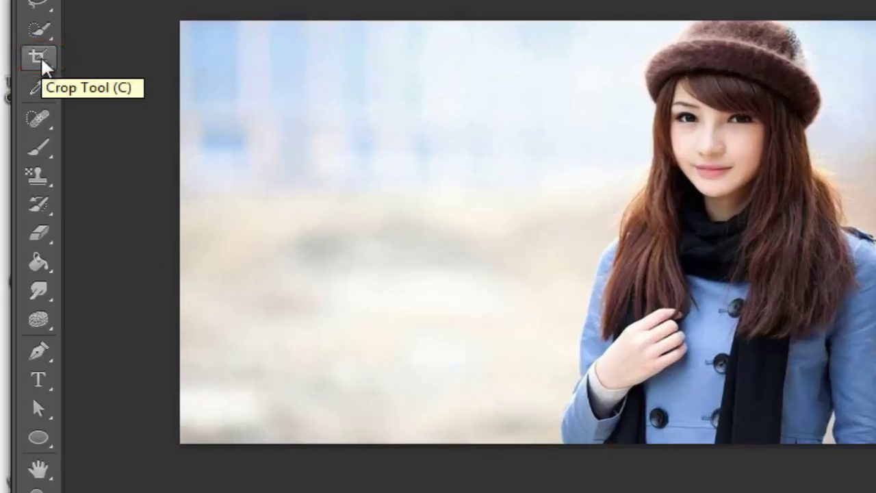
Step: Crop the photo tightly around the girl's head and shoulders, reducing it to 399.9K
click(42, 63)
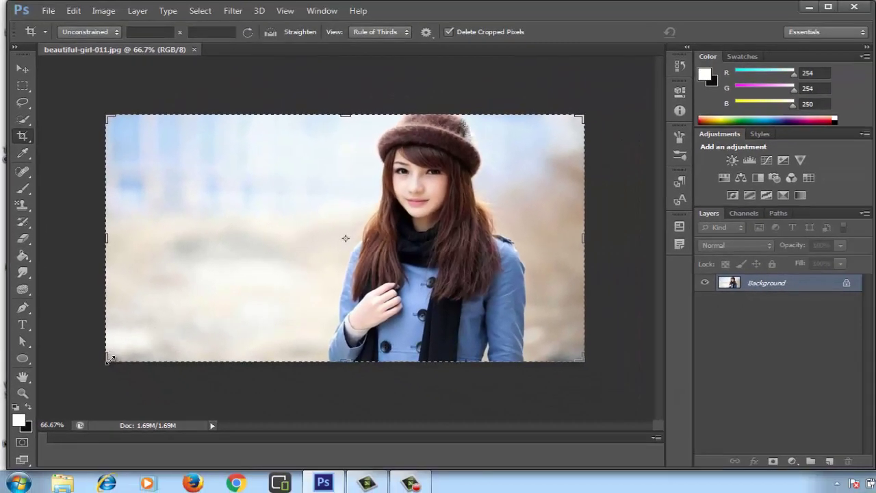
drag(148, 344, 166, 332)
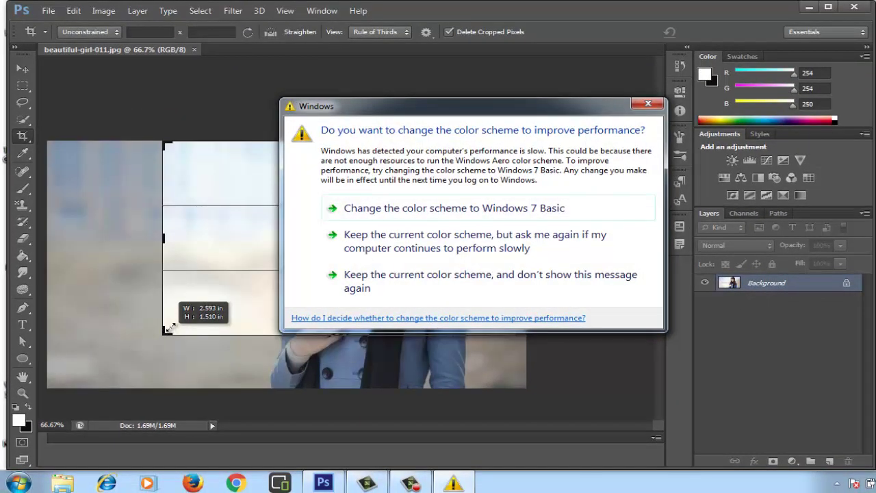
click(329, 233)
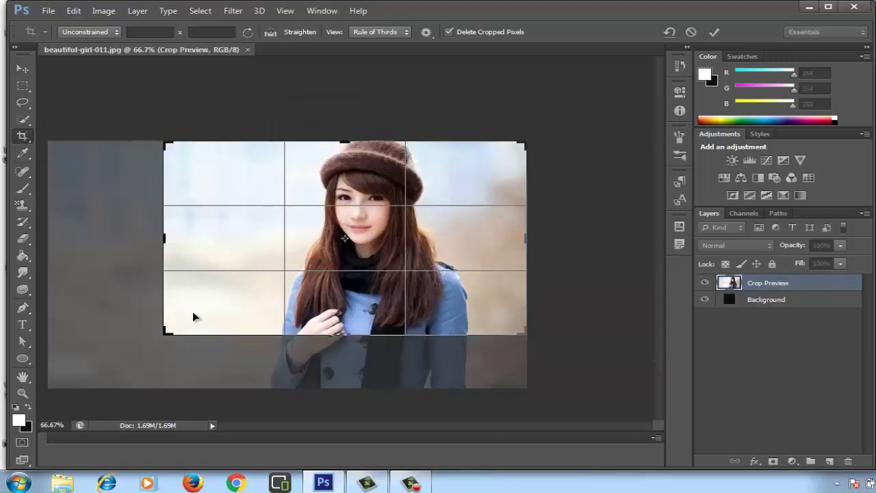
mouse_move(167, 333)
mouse_down()
mouse_move(239, 299)
mouse_move(233, 302)
mouse_up()
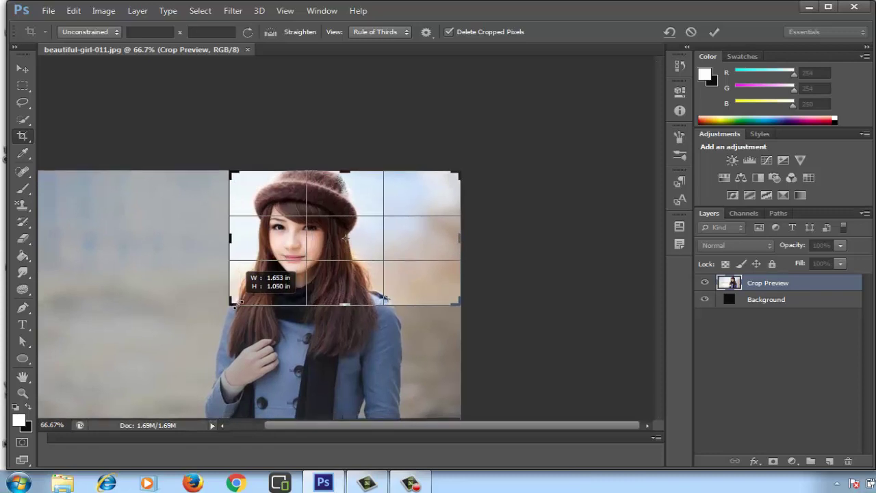
drag(236, 301, 233, 315)
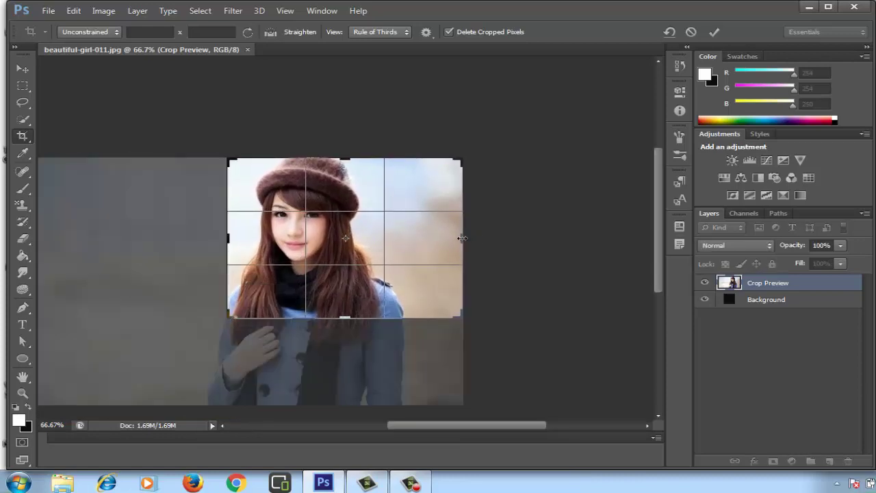
drag(463, 237, 429, 247)
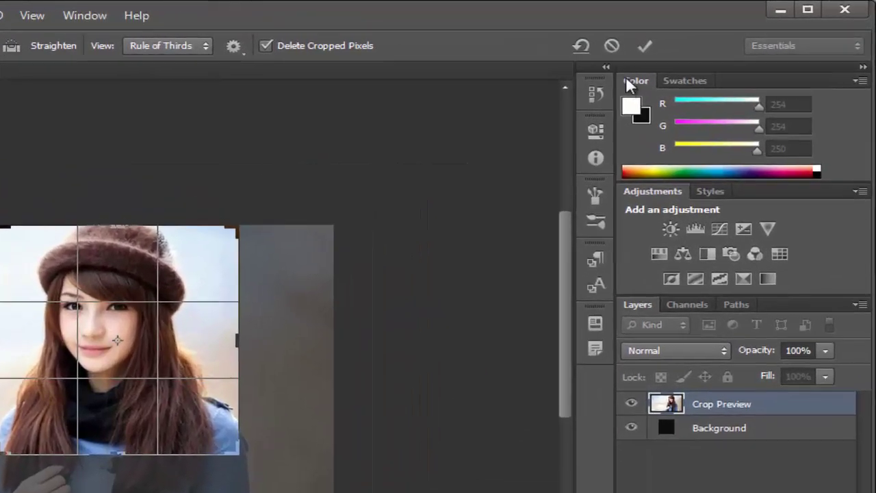
click(715, 32)
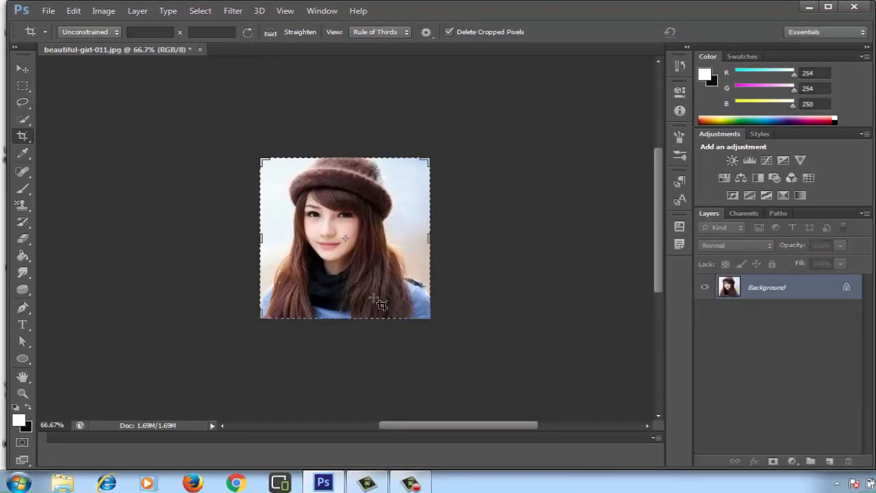
Step: Convert the locked Background into Layer 0 and confirm its name
double_click(848, 290)
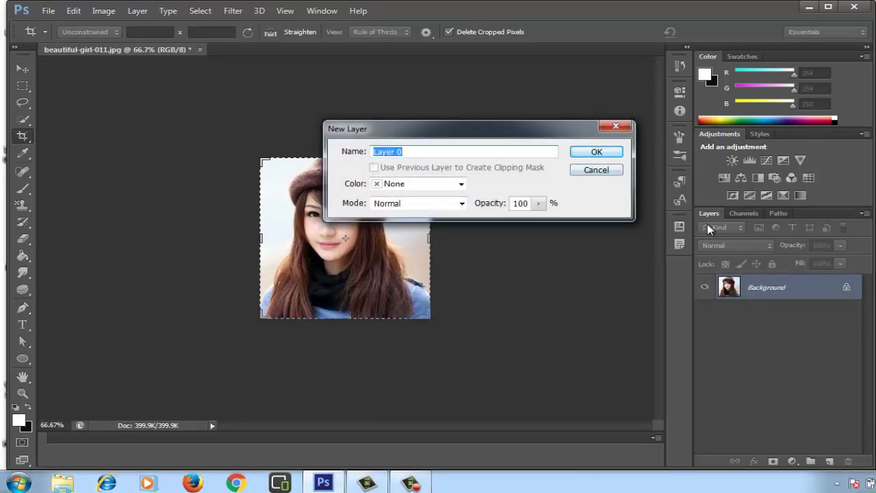
click(613, 153)
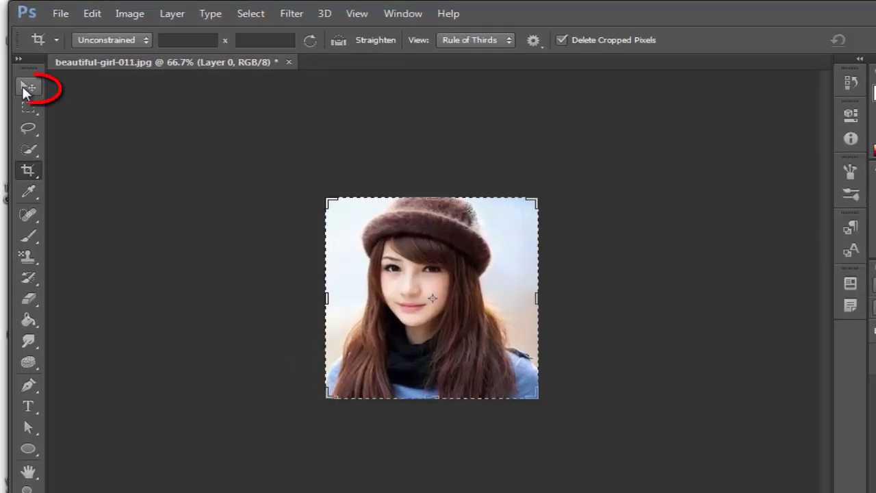
click(23, 85)
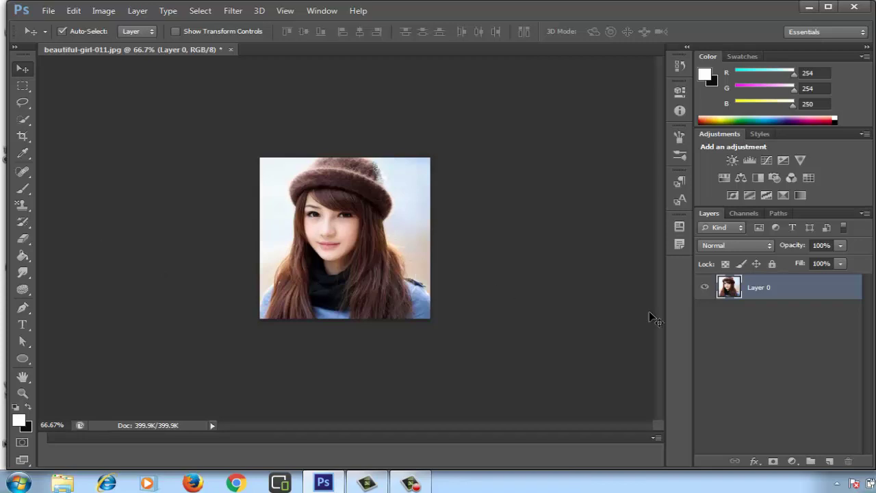
double_click(772, 289)
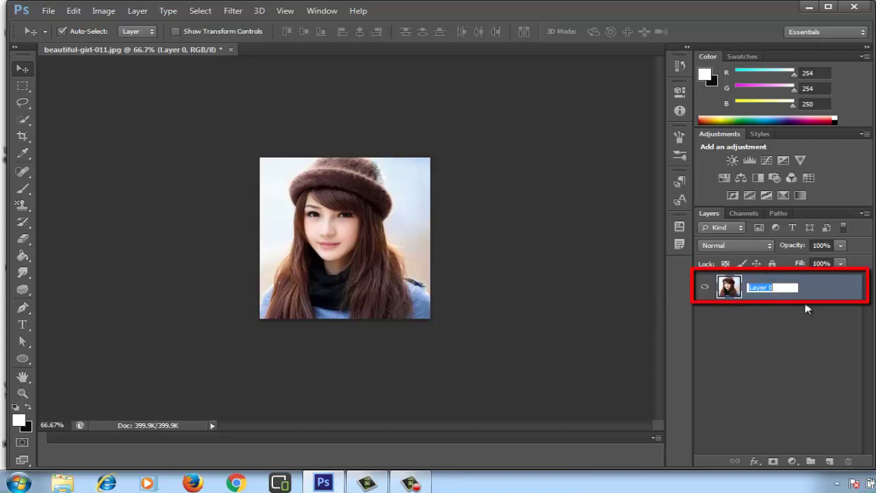
key(Return)
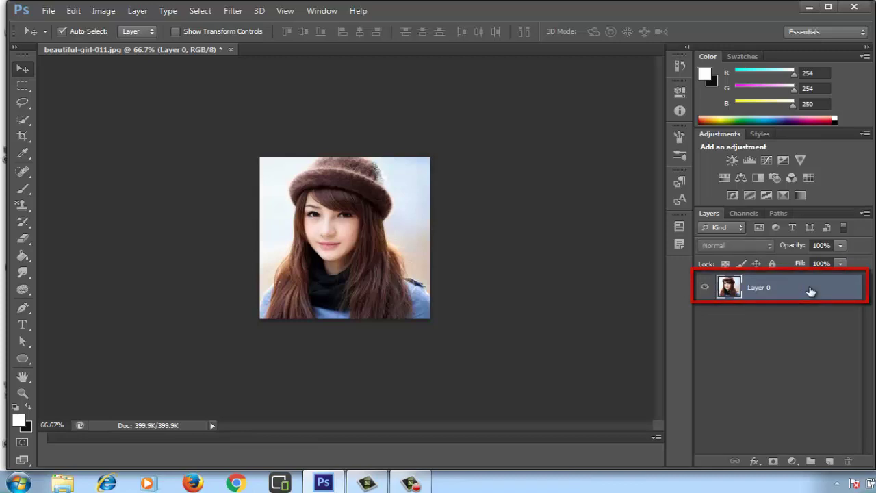
Step: Give Layer 0 a Stroke layer style: 13 px, near-white colour, Inside position
double_click(802, 294)
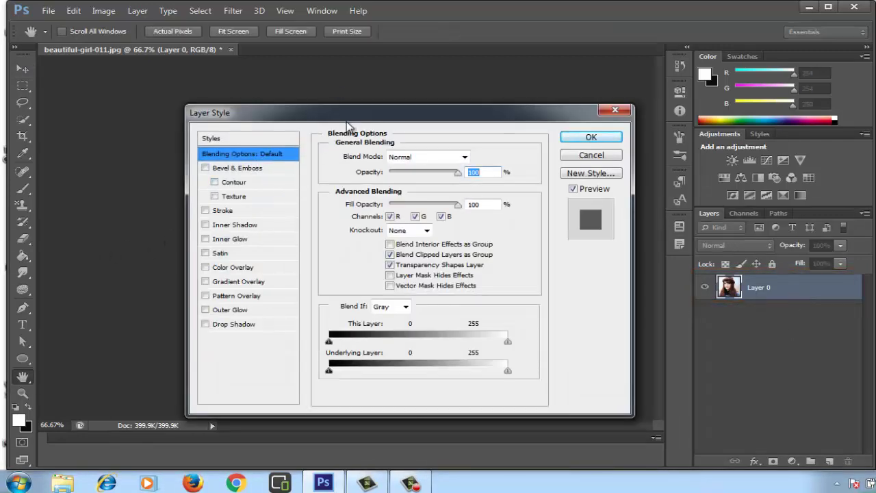
drag(350, 122, 352, 95)
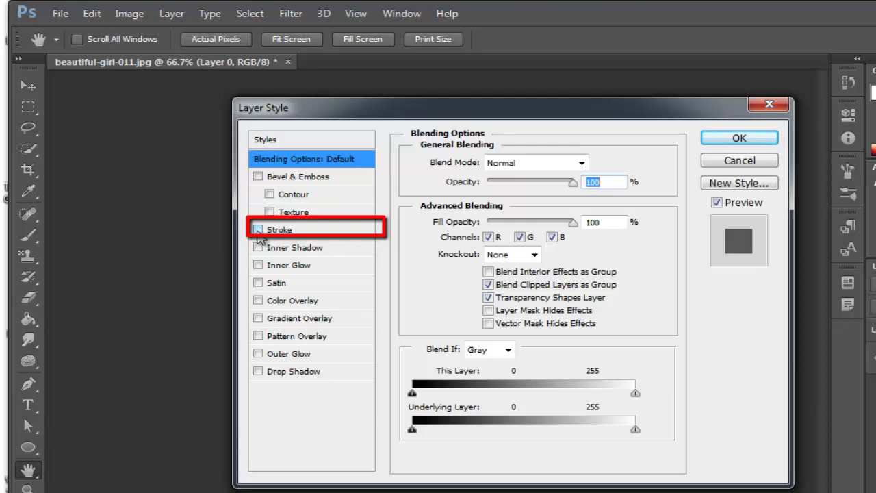
click(258, 230)
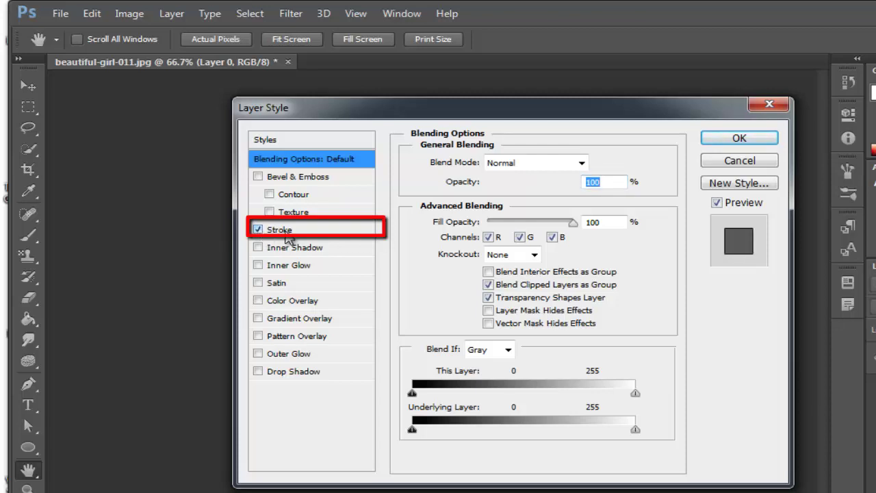
click(285, 232)
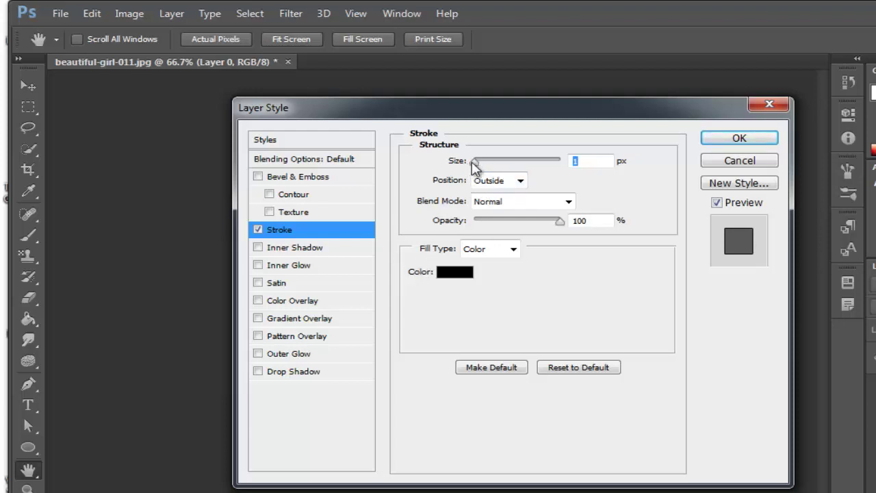
drag(473, 162, 477, 163)
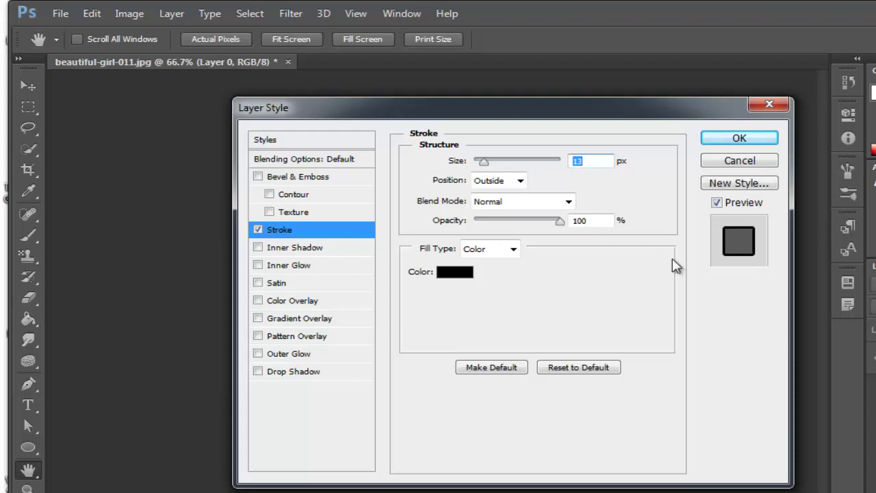
click(463, 277)
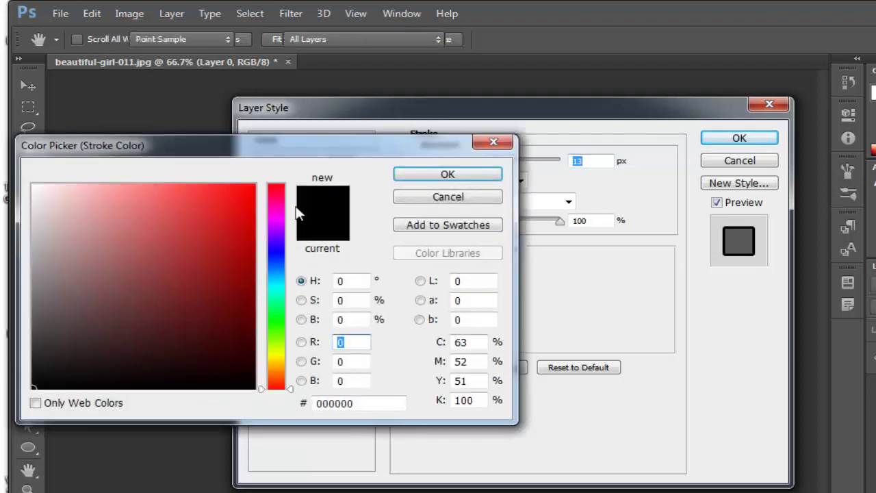
click(36, 188)
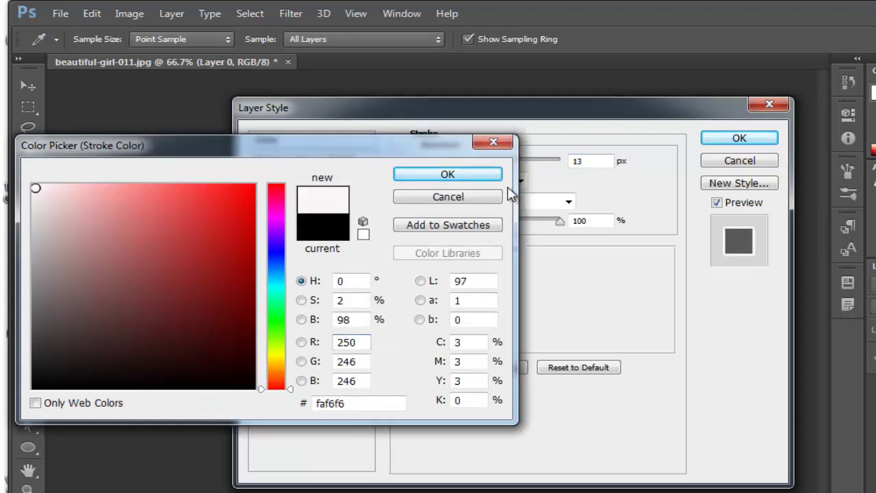
click(491, 180)
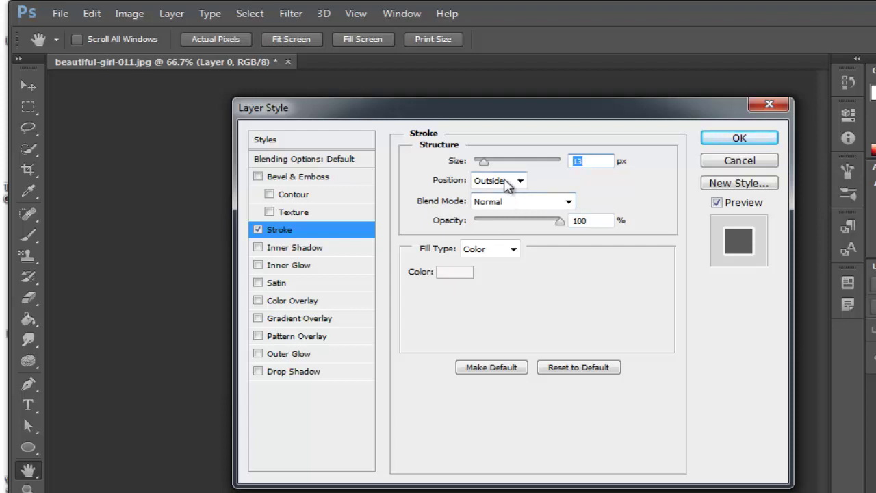
click(520, 180)
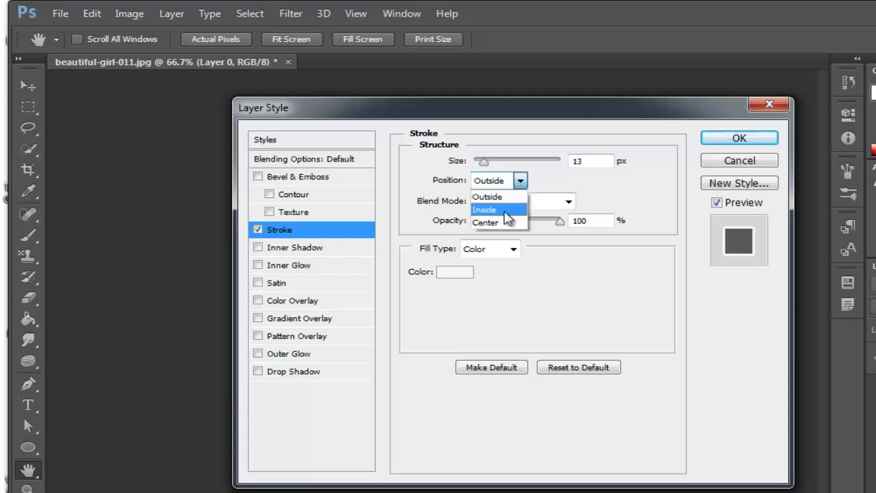
click(506, 210)
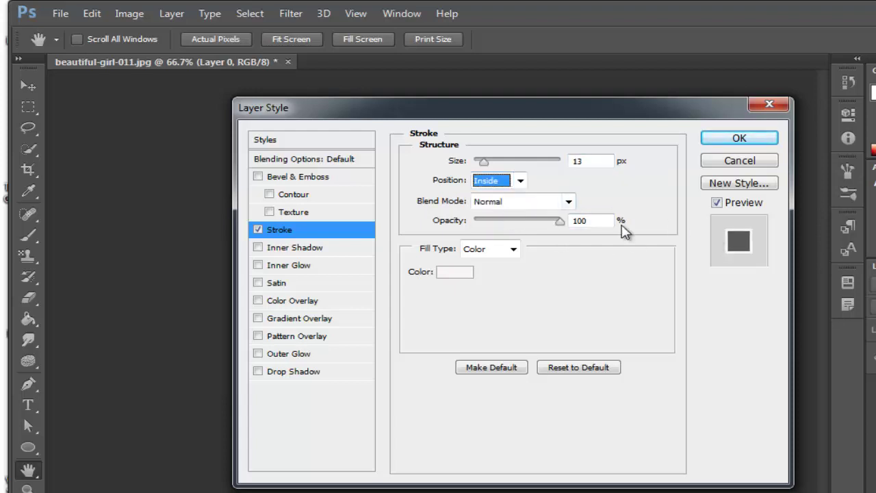
click(744, 140)
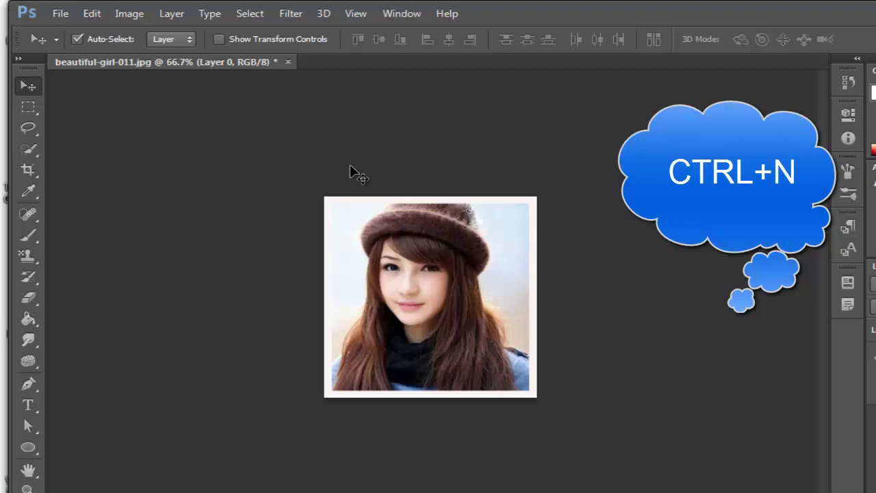
Step: Create a new 6 × 4 inch, 300 ppi document and drag the bordered portrait onto it
key(ctrl+n)
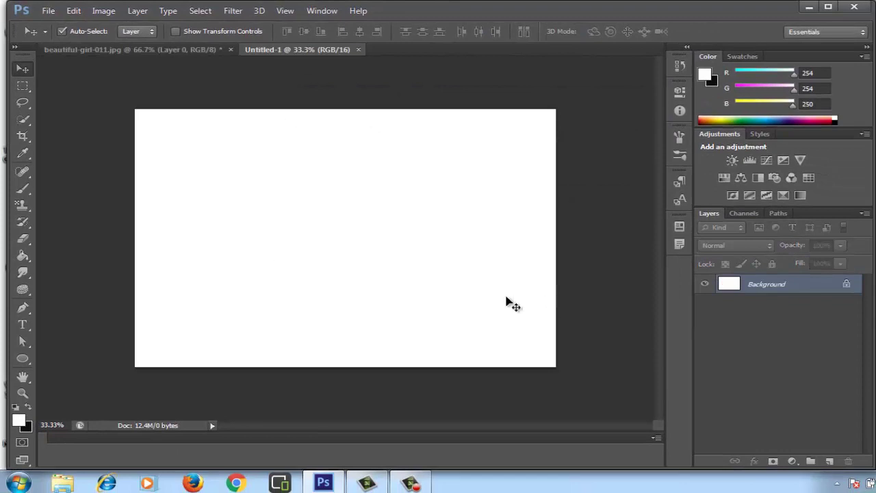
click(178, 50)
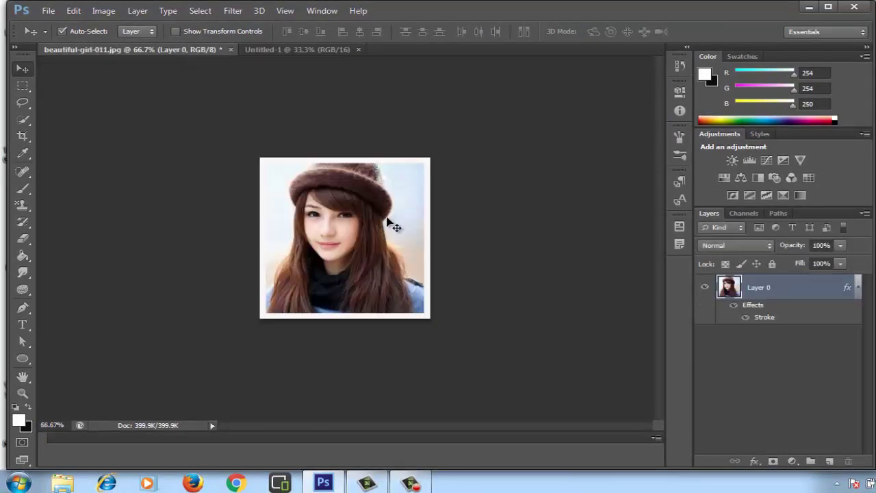
mouse_move(389, 222)
mouse_down()
mouse_move(326, 50)
mouse_move(203, 167)
mouse_up()
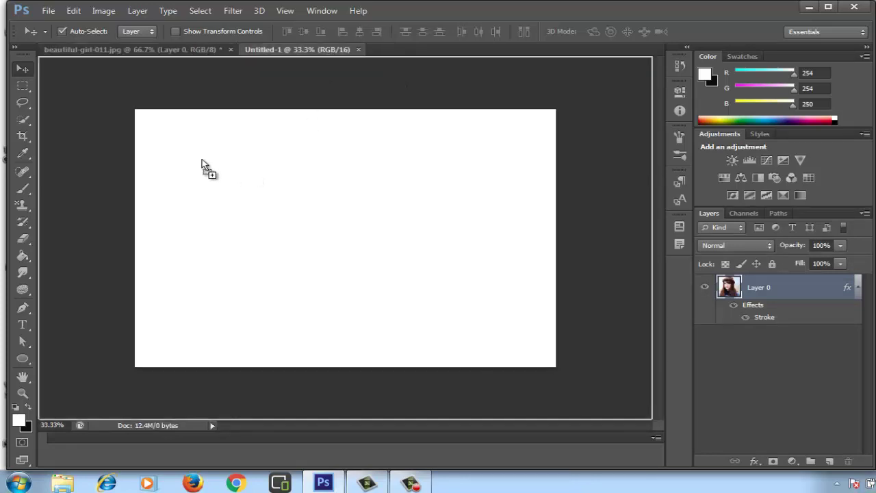
Step: Place the portrait top-left in Untitled-1 and Alt-drag copies into three rows of five
drag(203, 166, 204, 150)
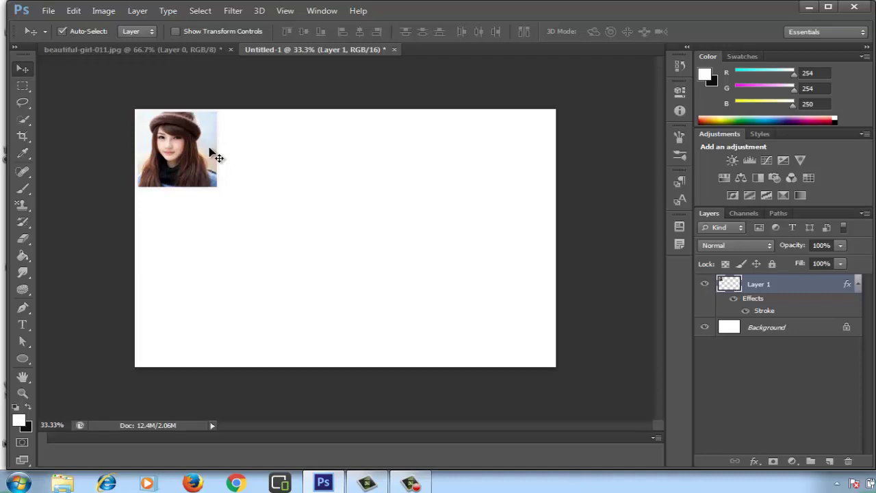
key(alt)
drag(193, 159, 281, 161)
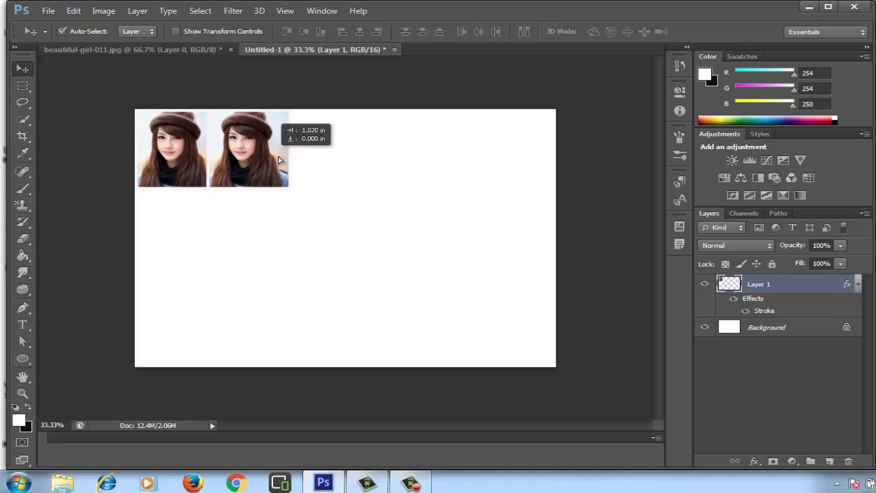
drag(506, 309, 532, 312)
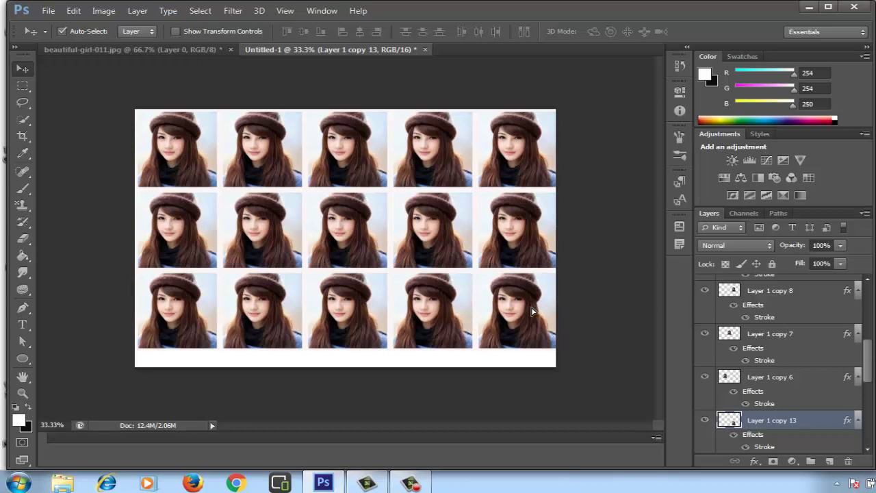
alt+click(532, 312)
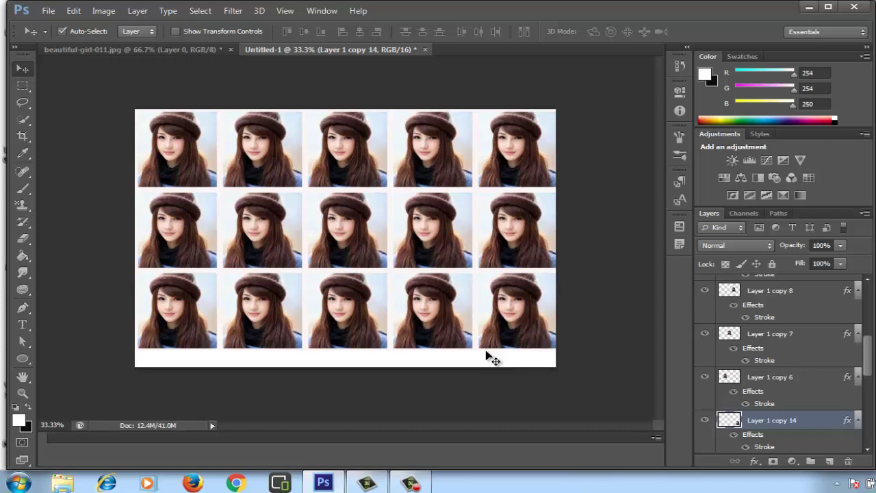